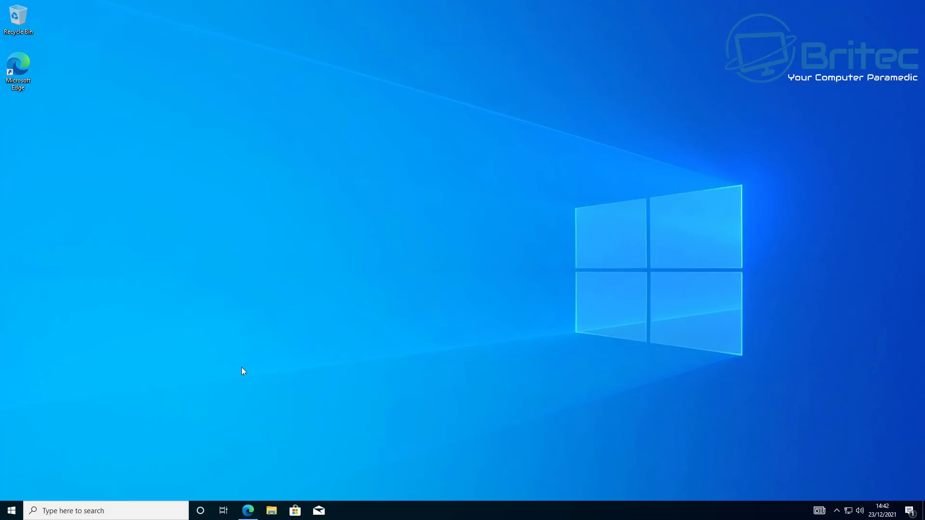
- Open the UUP dump home page in Edge and click into the 'Search for builds' box
left_click(248, 517)
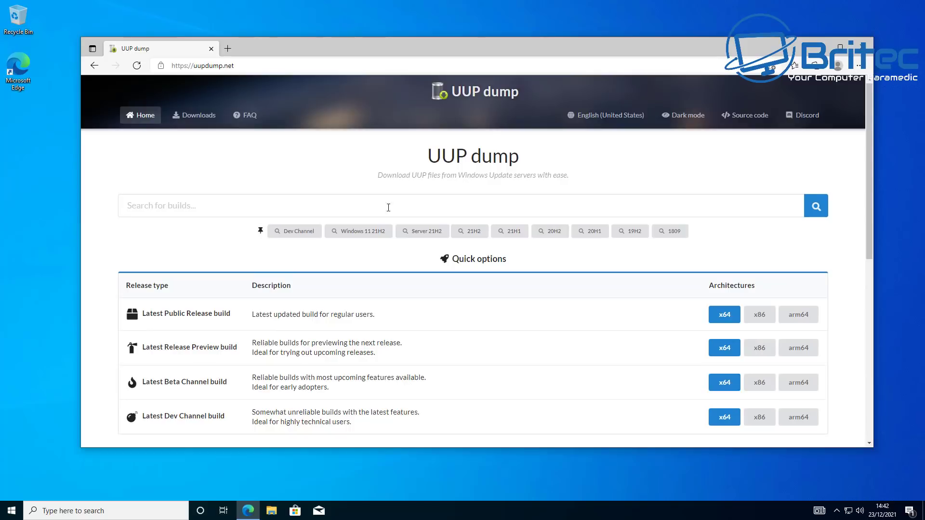
left_click(126, 203)
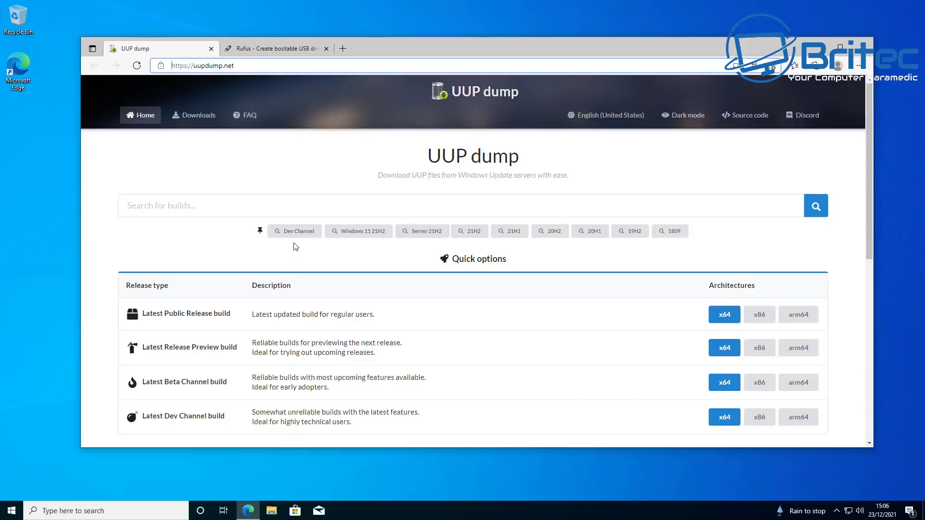
left_click(375, 237)
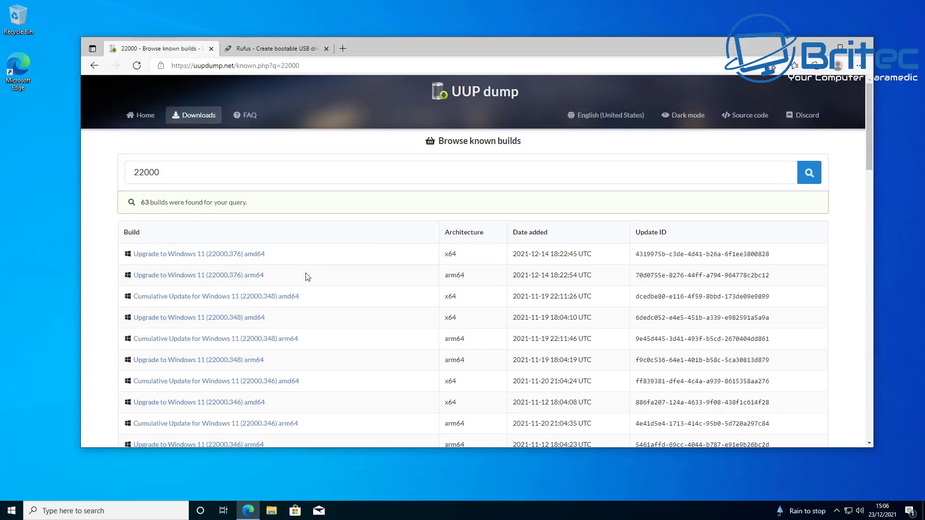
scroll(307, 284, "down", 4)
scroll(307, 285, "down", 6)
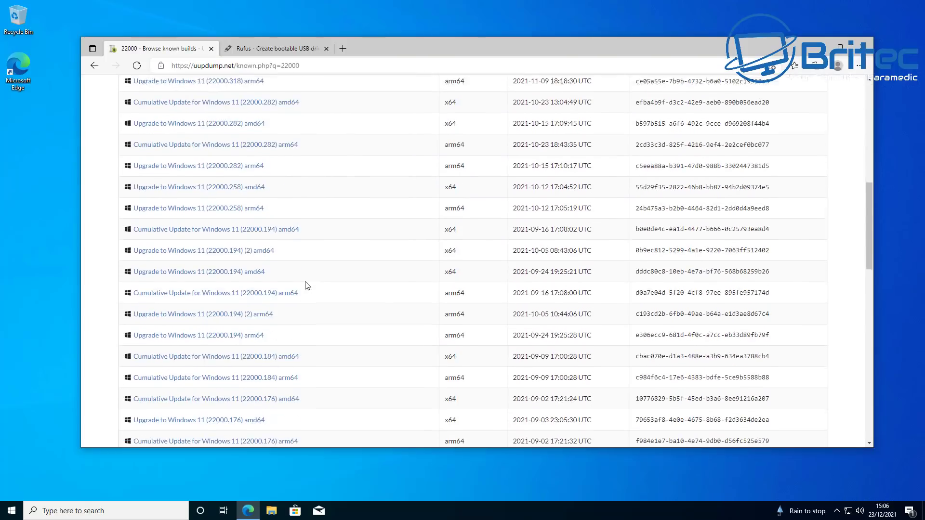
scroll(307, 286, "up", 10)
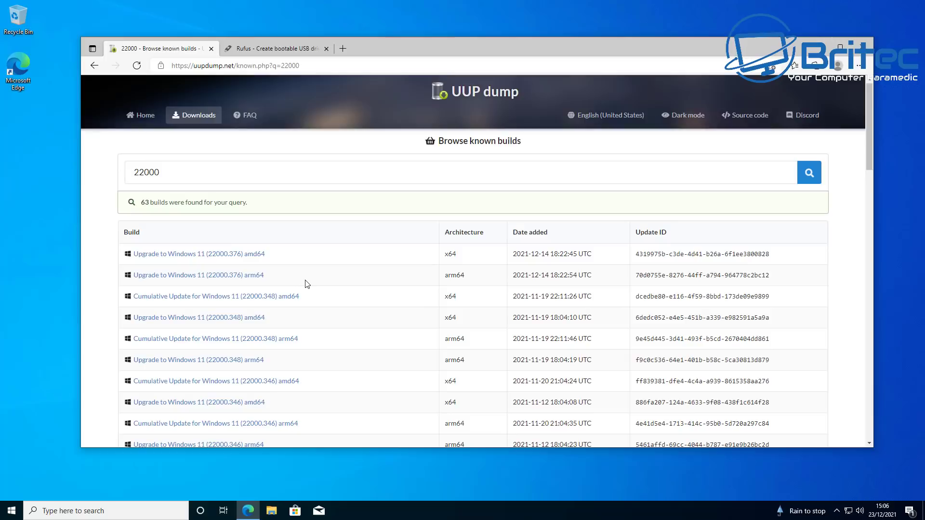
left_click(94, 65)
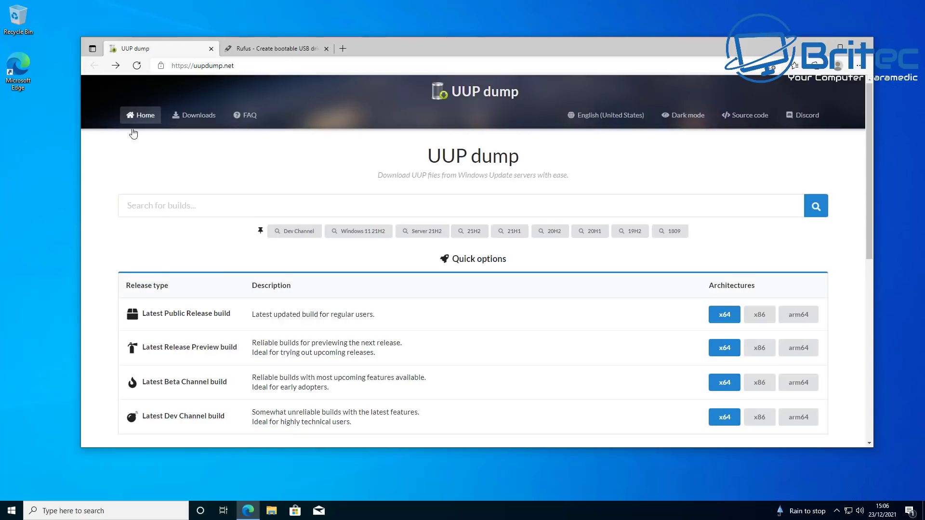
left_click(302, 235)
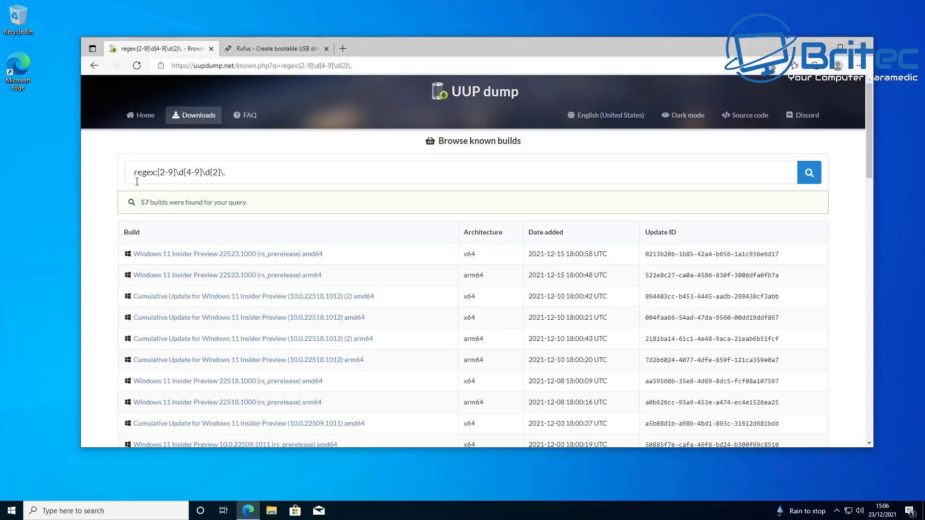
left_click(94, 66)
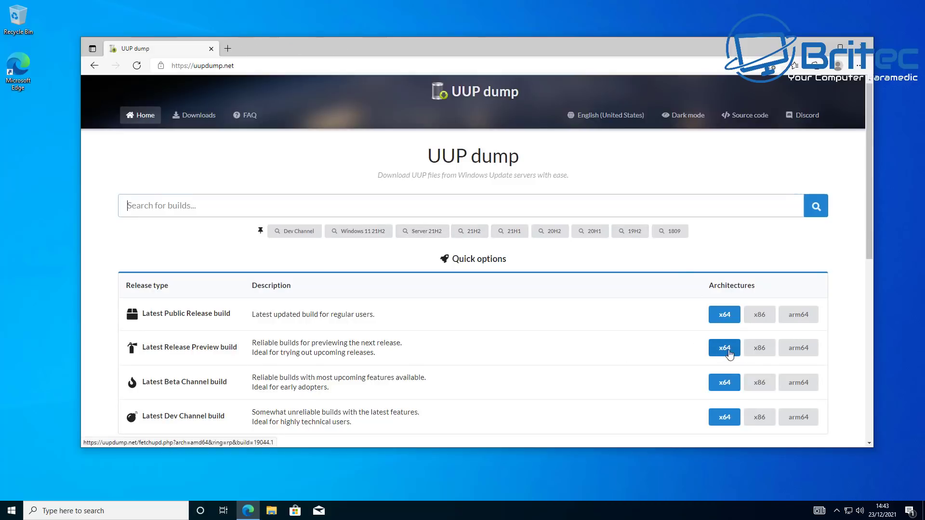
- Try the latest Release Preview x64 build, go back home and scroll to Recently added builds
left_click(729, 354)
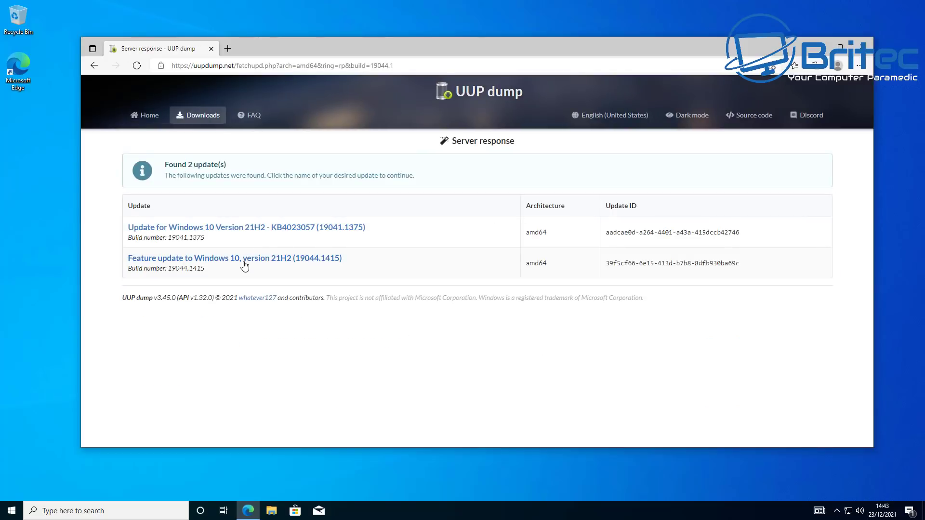
left_click(94, 65)
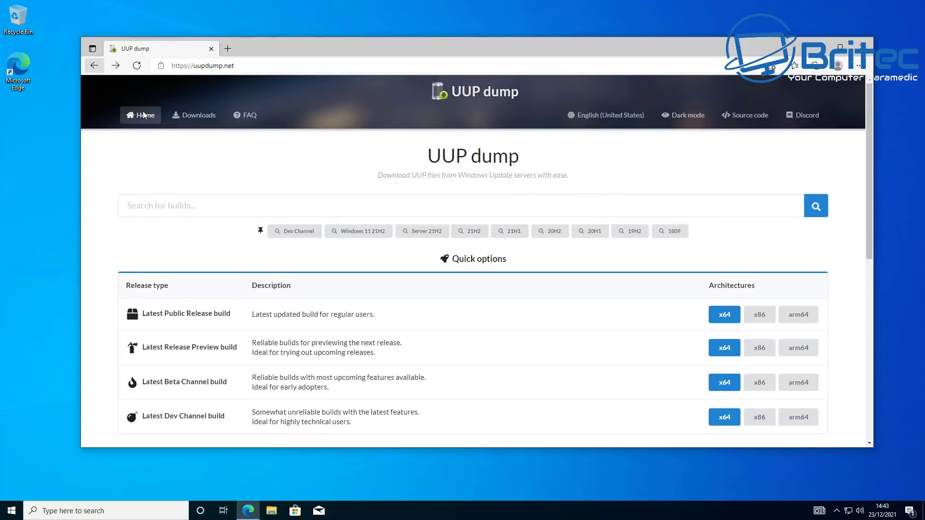
left_click_drag(867, 106, 870, 282)
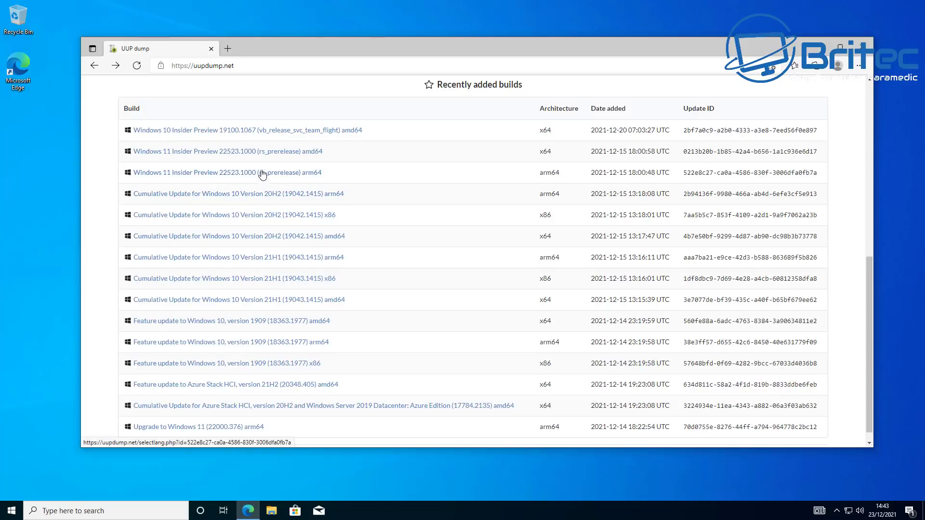
- Open build 22523.1000 amd64, keep English (United States), and untick FOD and Windows Home N
left_click(185, 152)
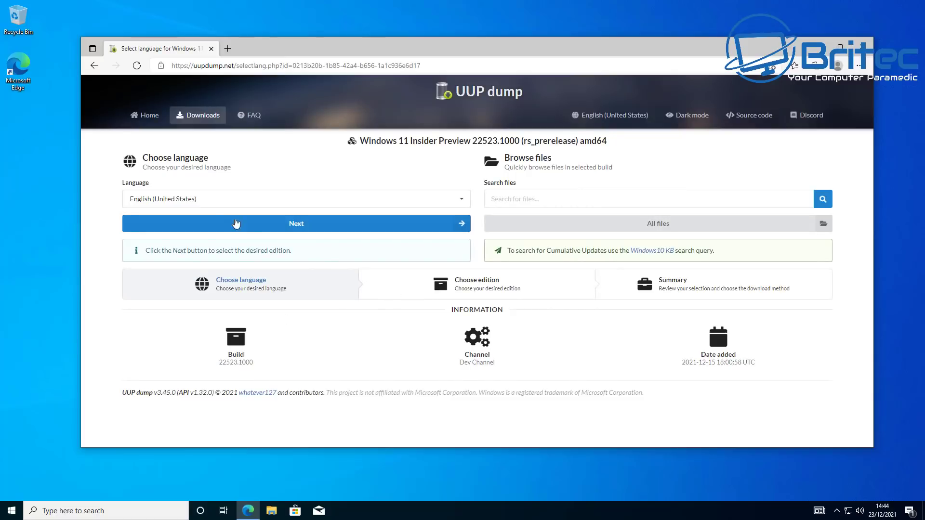
left_click(463, 202)
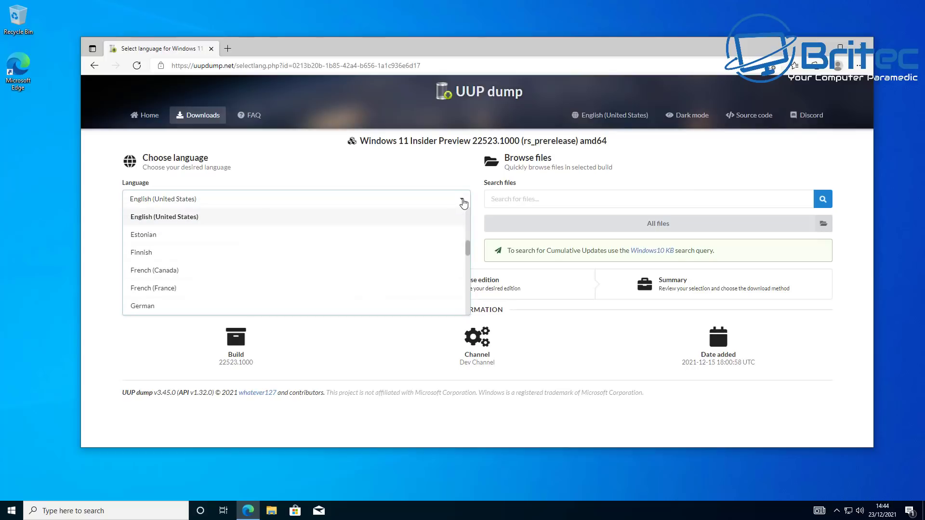
left_click(463, 202)
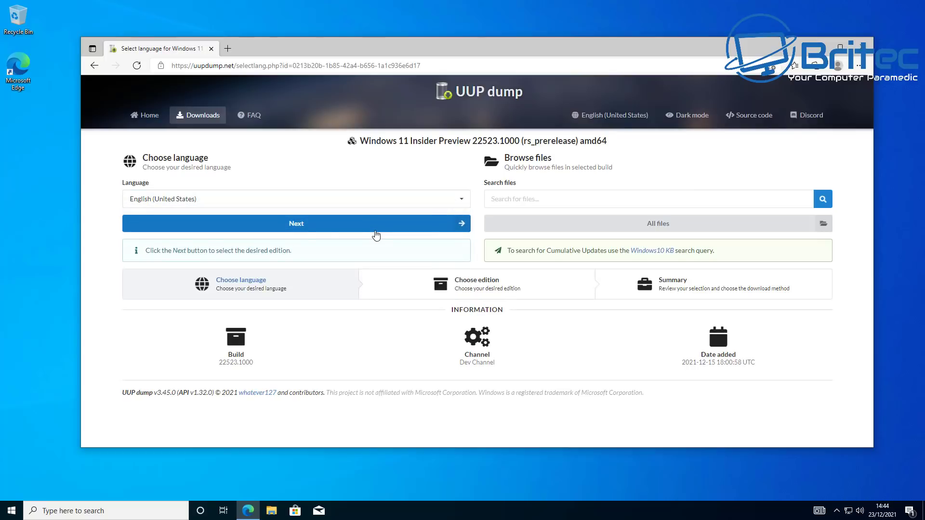
left_click(303, 231)
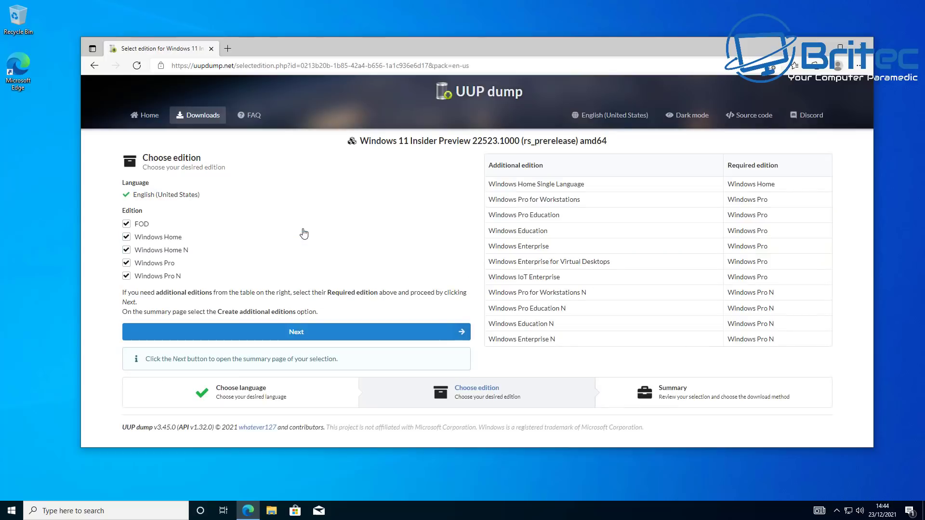
left_click(127, 225)
left_click(127, 251)
- Leave only Windows Pro selected and create the 'Download and convert to ISO' package
left_click(126, 237)
left_click(299, 332)
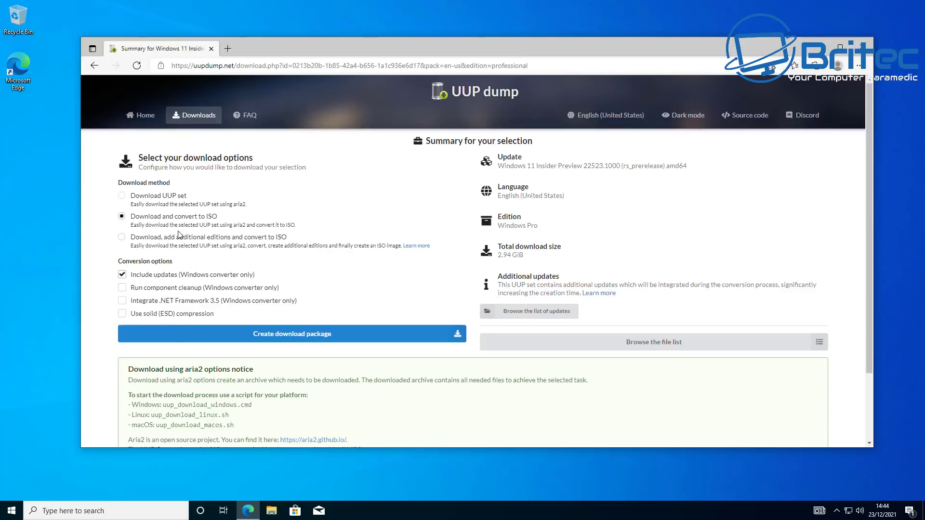
left_click(283, 342)
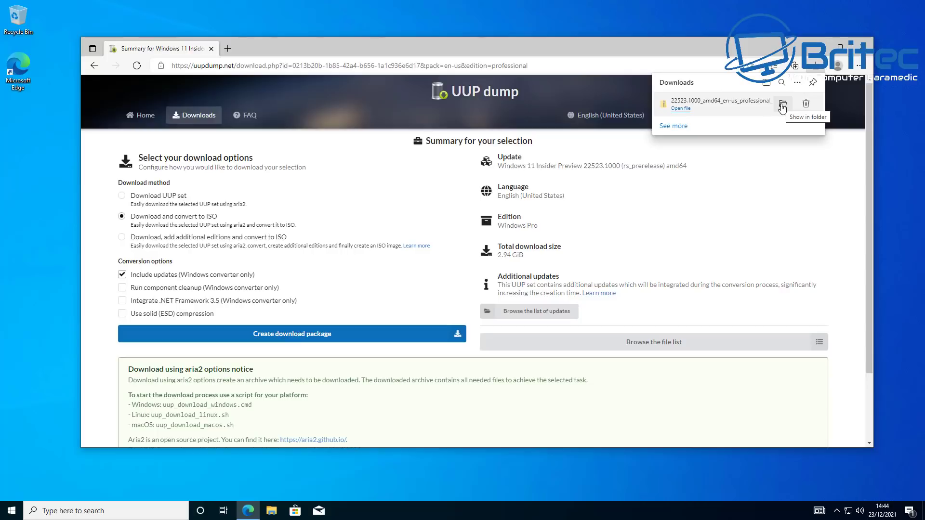
- Extract the downloaded 22523.1000 package zip onto the Desktop, then close the Desktop window
left_click(782, 105)
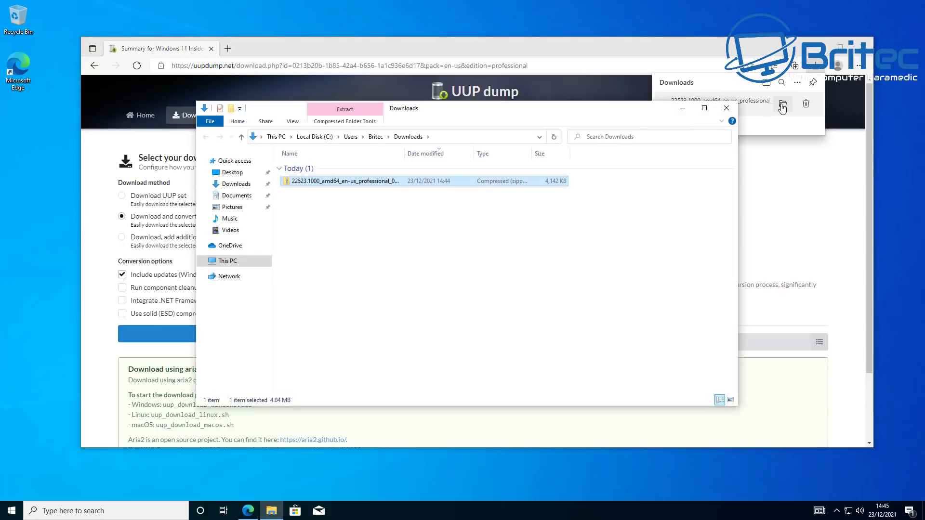
right_click(345, 181)
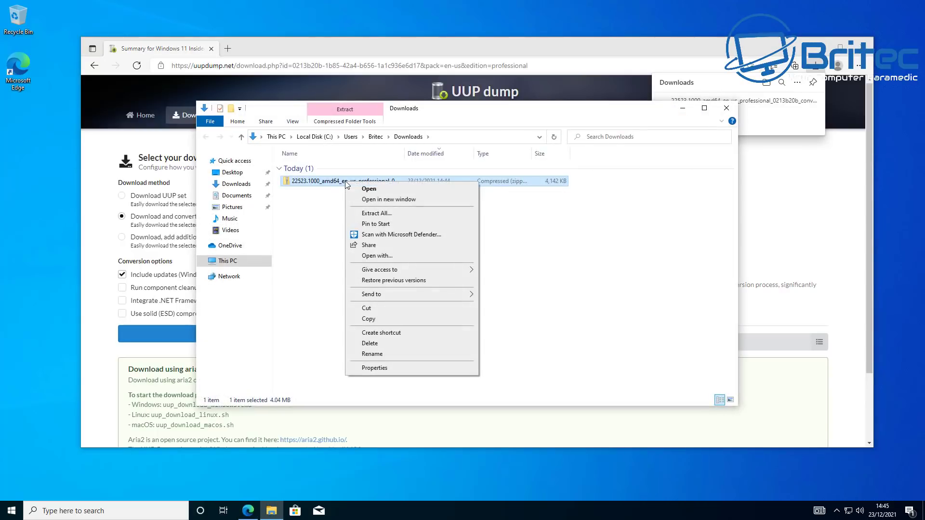
left_click(381, 216)
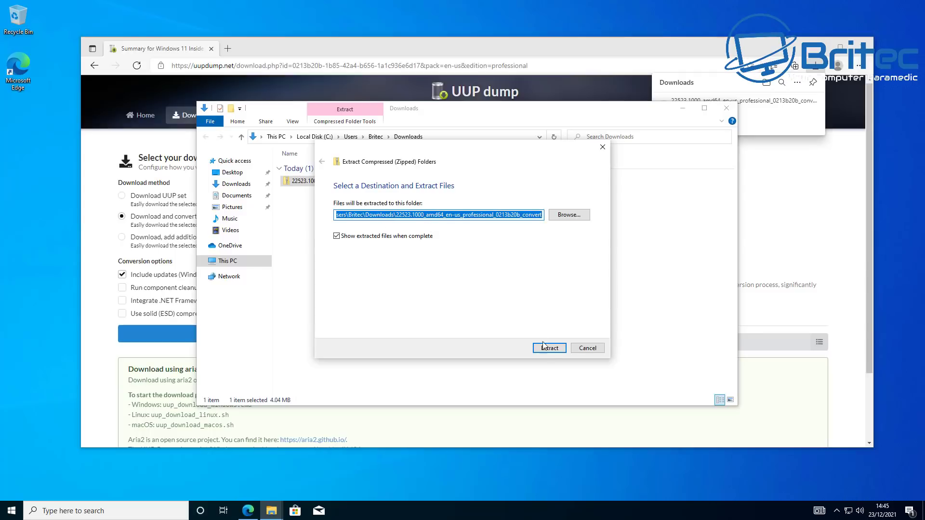
left_click(579, 218)
left_click(368, 232)
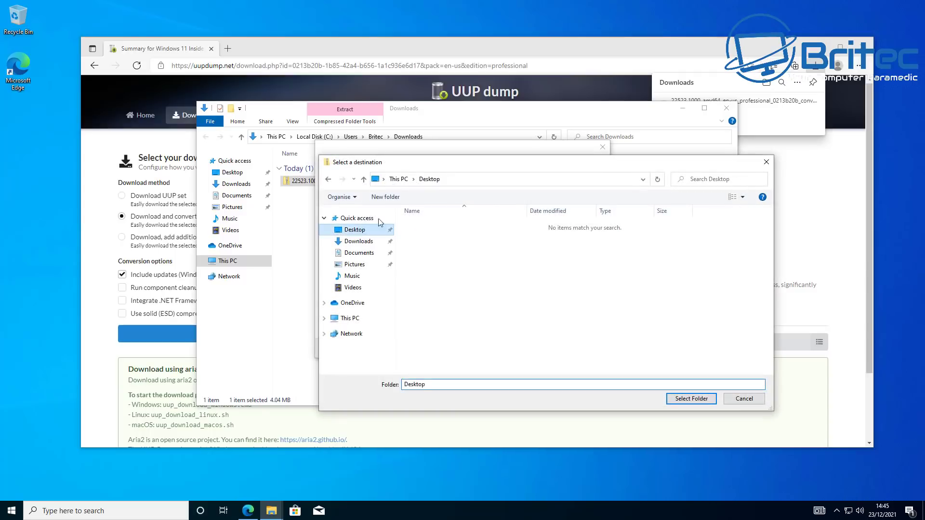
left_click_drag(522, 166, 456, 151)
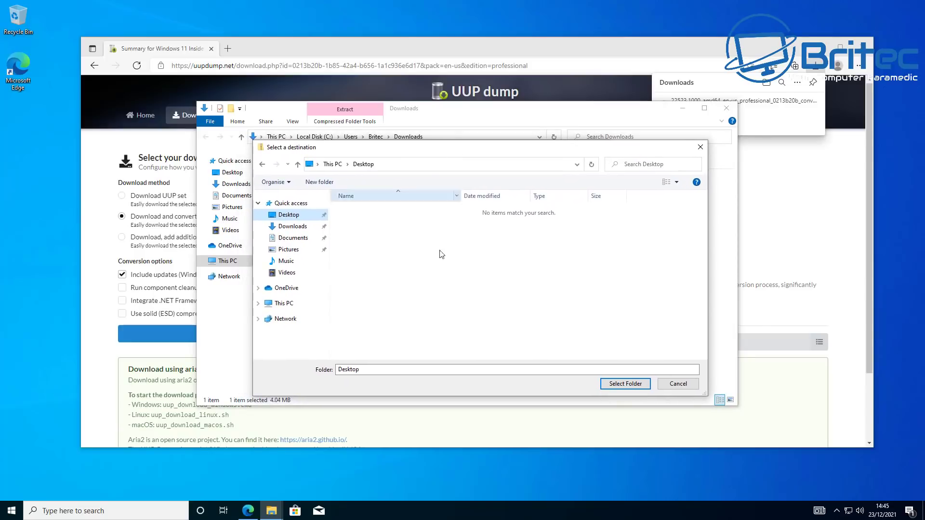
left_click(624, 382)
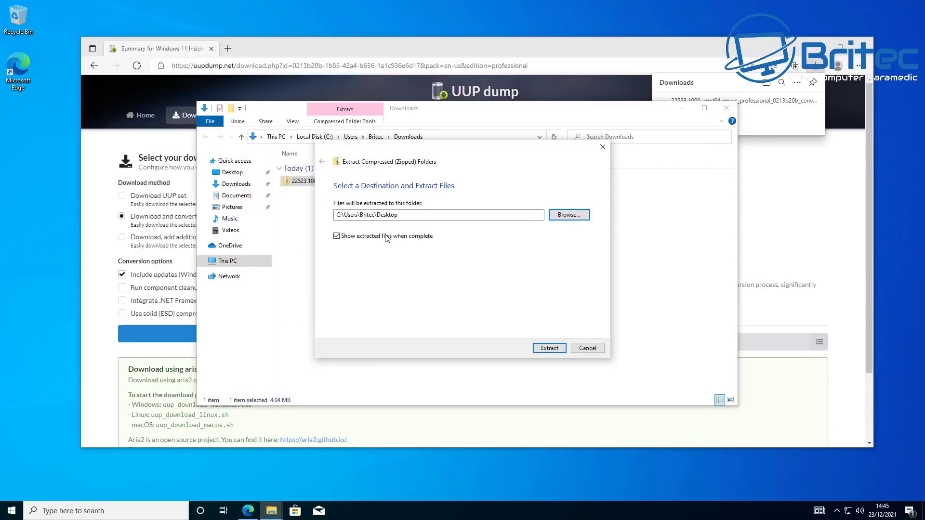
left_click(550, 347)
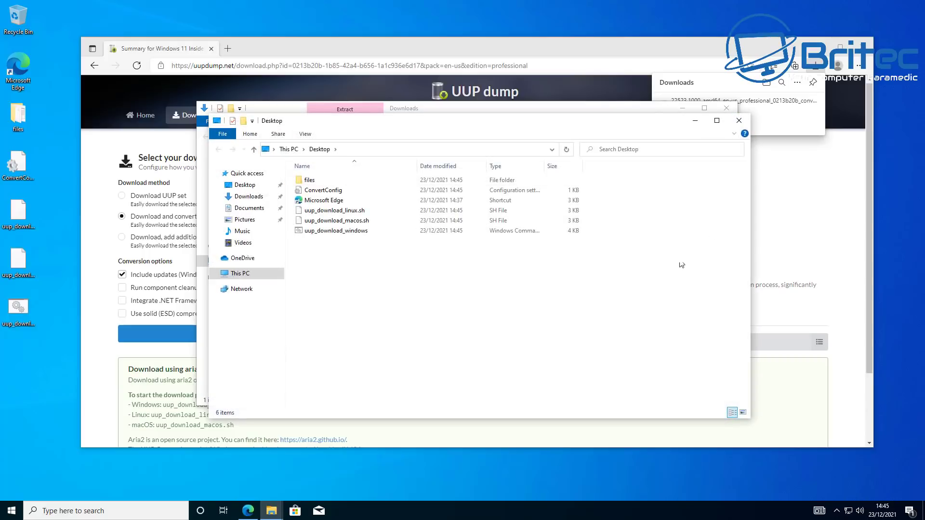
left_click(738, 121)
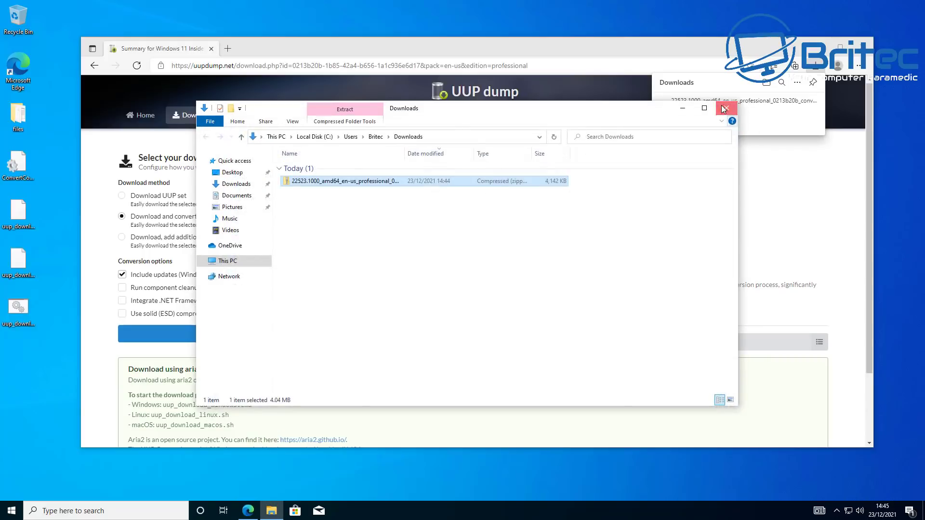
- Close Explorer and Edge, then line up files, ConvertConfig and the three uup_download scripts in one column
left_click(726, 108)
left_click(862, 48)
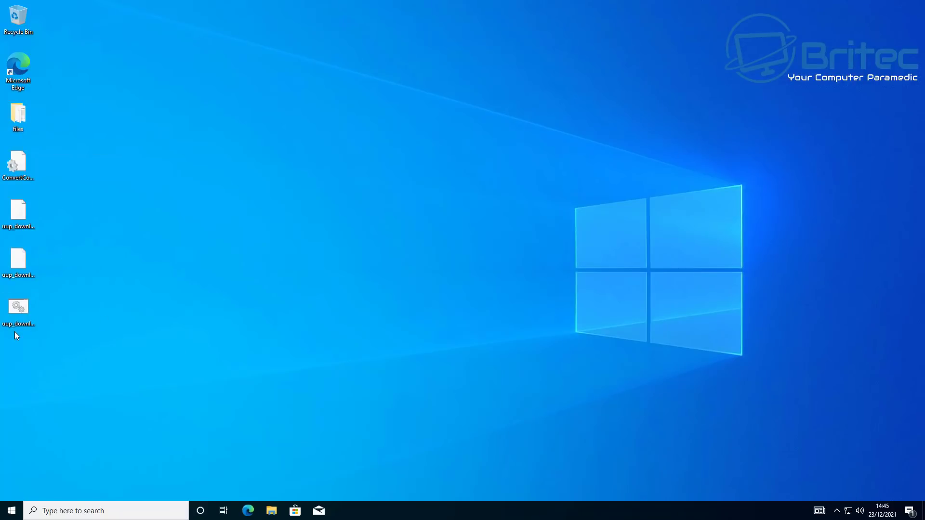
left_click_drag(20, 116, 236, 121)
left_click_drag(22, 162, 241, 168)
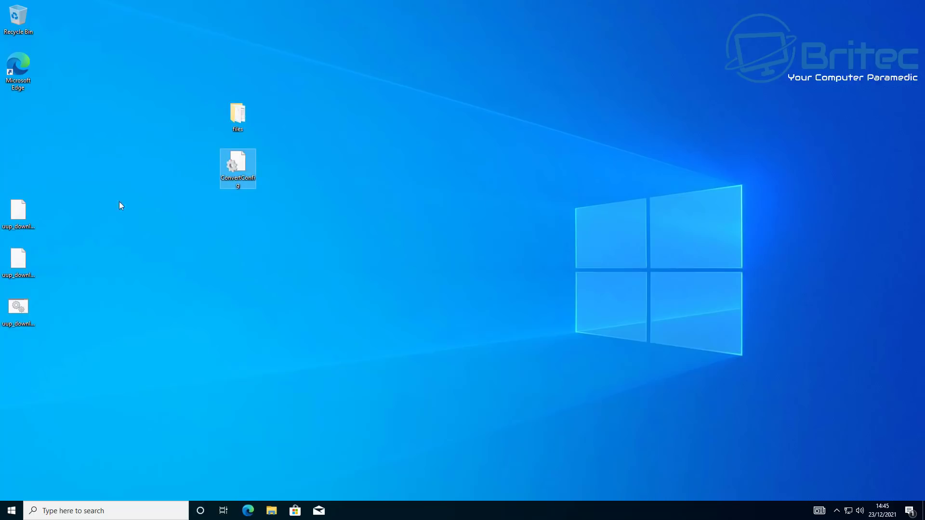
left_click_drag(23, 217, 241, 218)
left_click_drag(19, 263, 250, 266)
left_click_drag(24, 311, 235, 308)
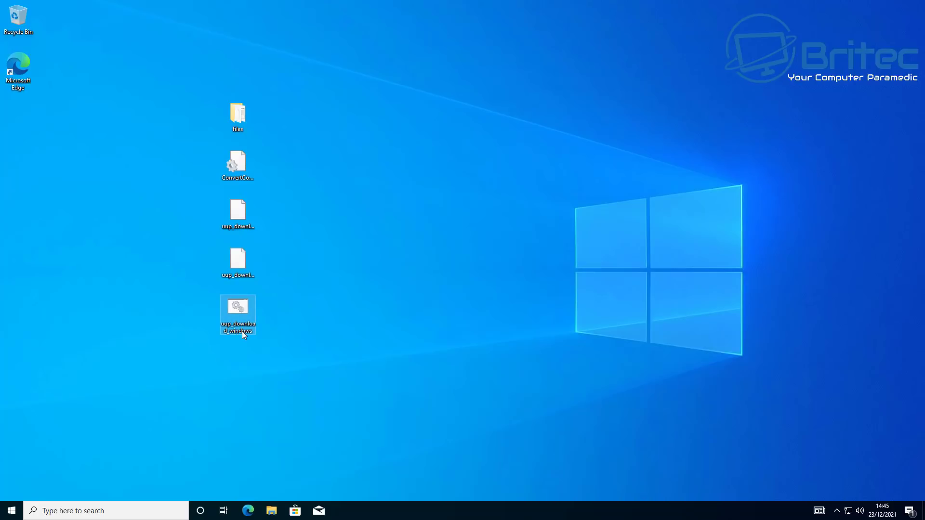
left_click(244, 256)
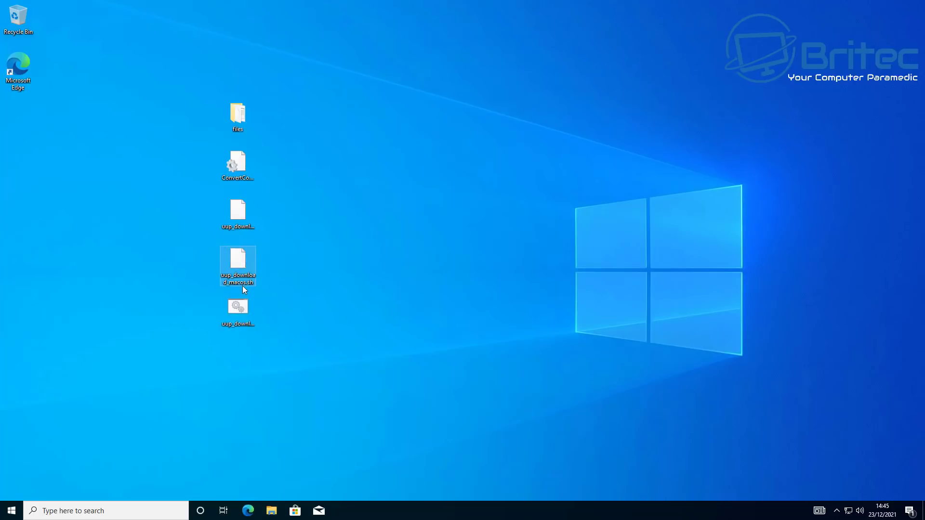
left_click(238, 214)
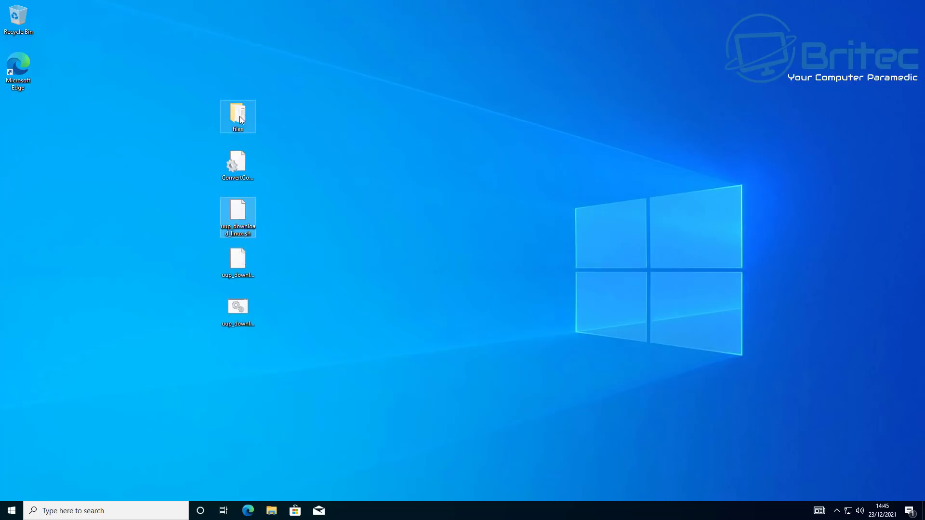
- Create a desktop folder named 'project' and drag the five UUP dump files into it
left_click(242, 314)
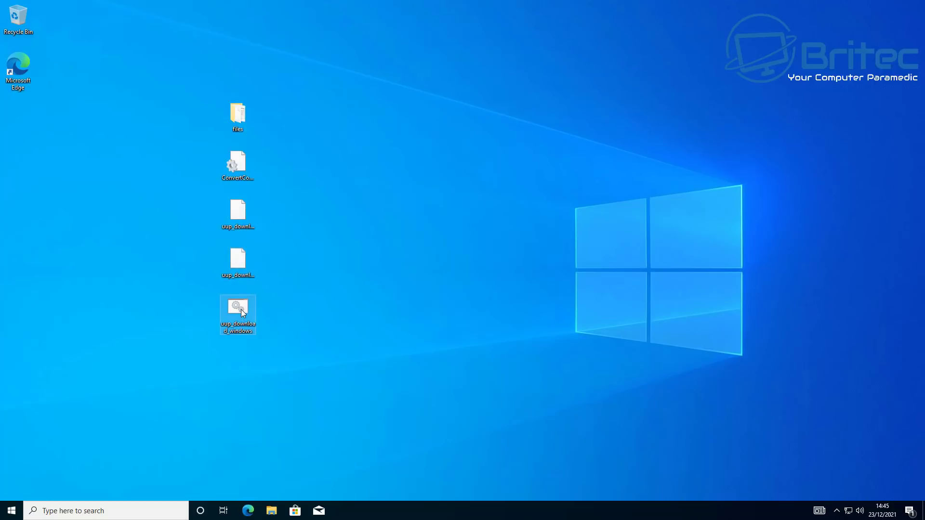
right_click(348, 187)
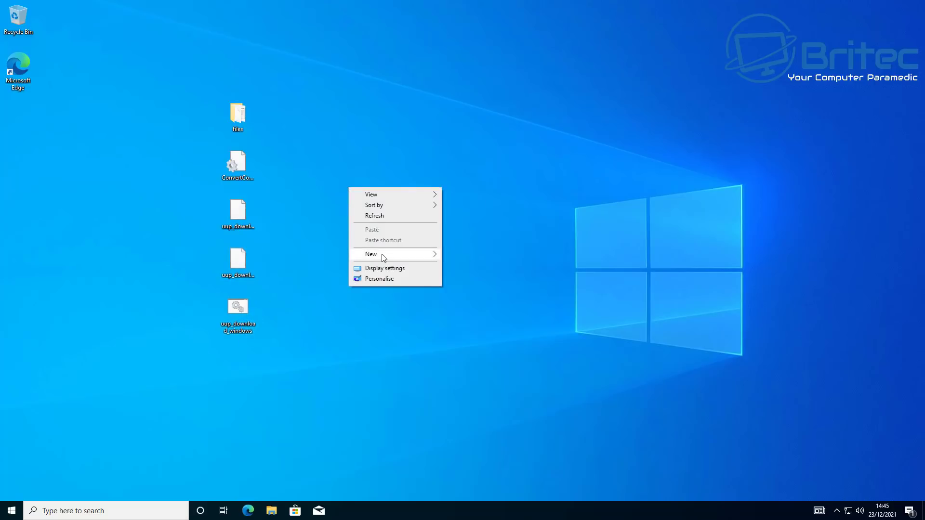
mouse_move(384, 258)
left_click(466, 255)
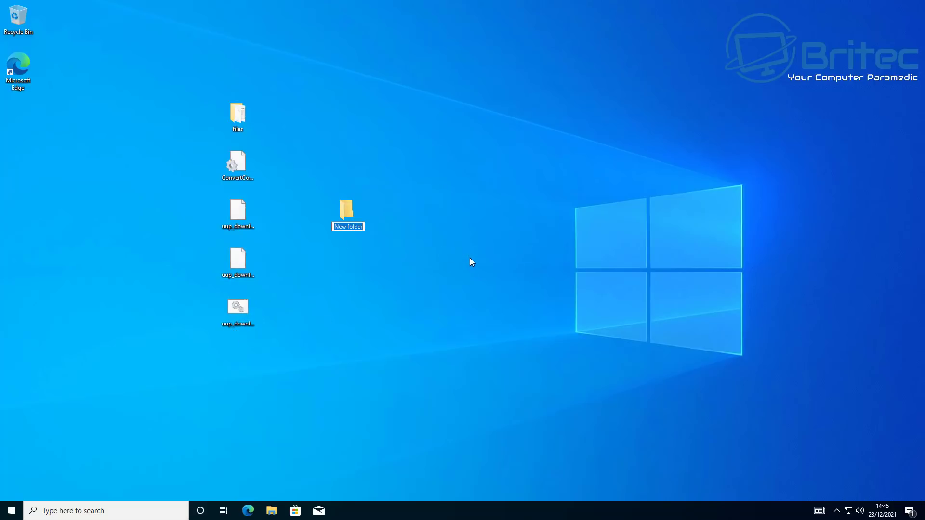
type("project")
key("Return")
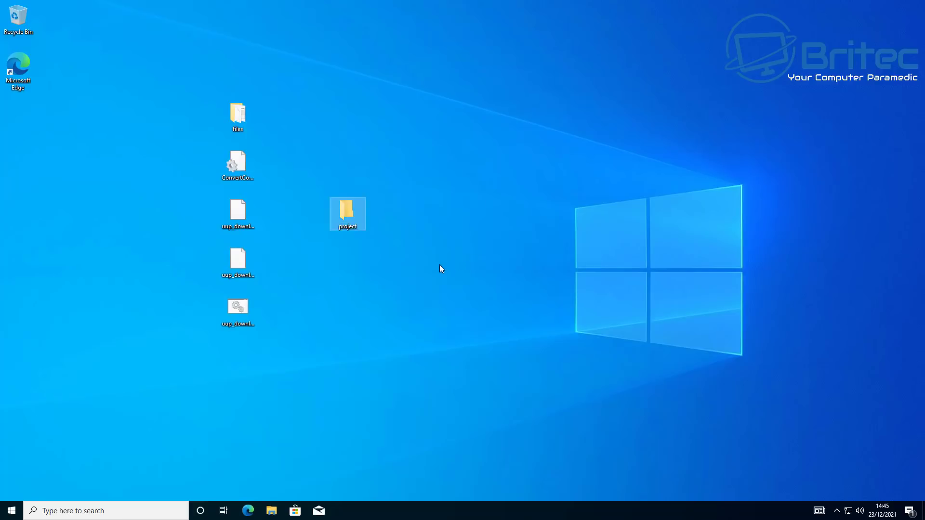
left_click_drag(274, 356, 218, 123)
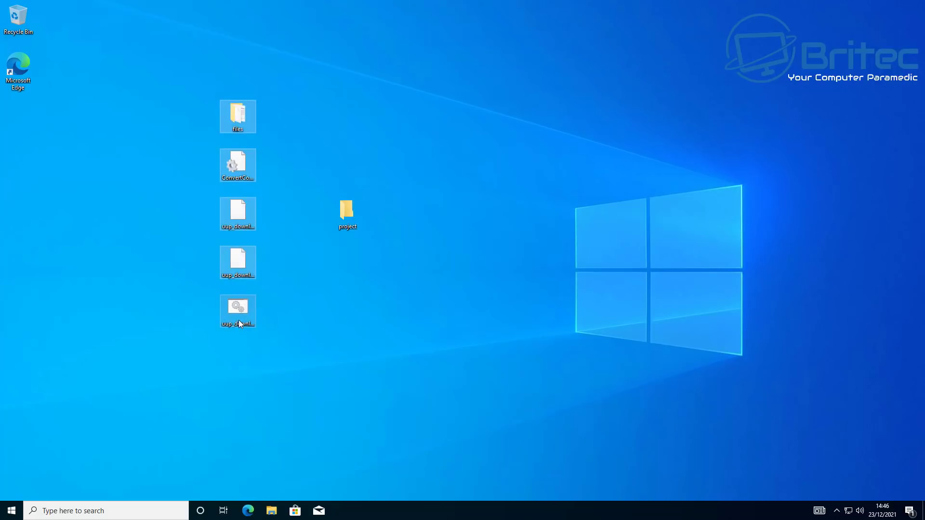
left_click_drag(241, 318, 424, 222)
- In the project folder, run uup_download_windows as administrator
double_click(423, 214)
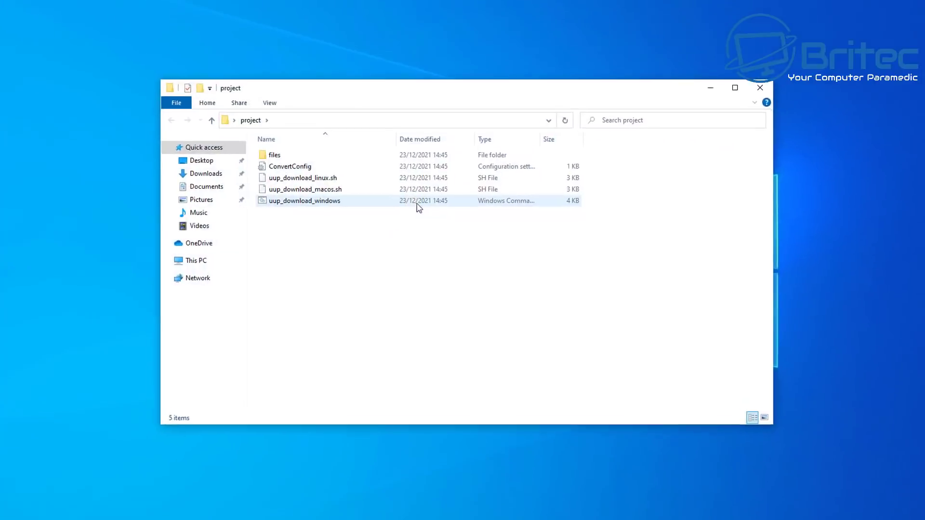
left_click(283, 188)
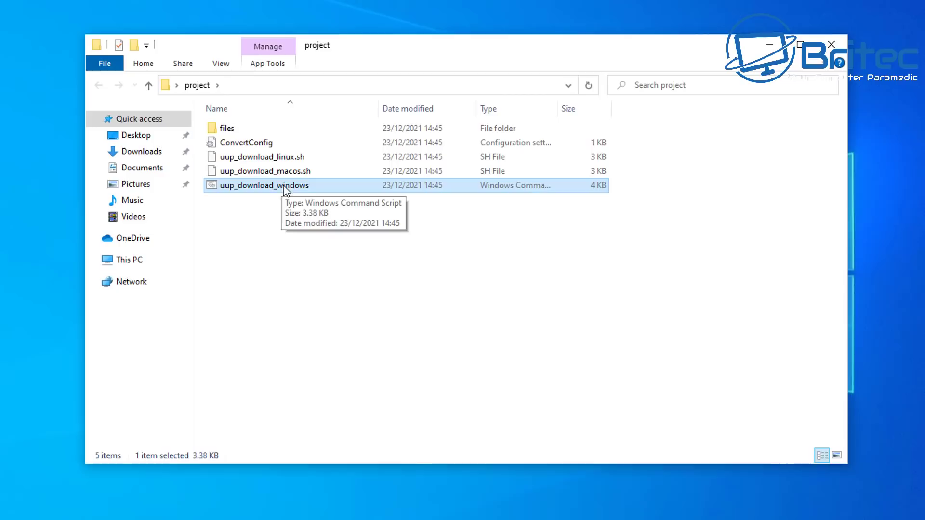
right_click(300, 187)
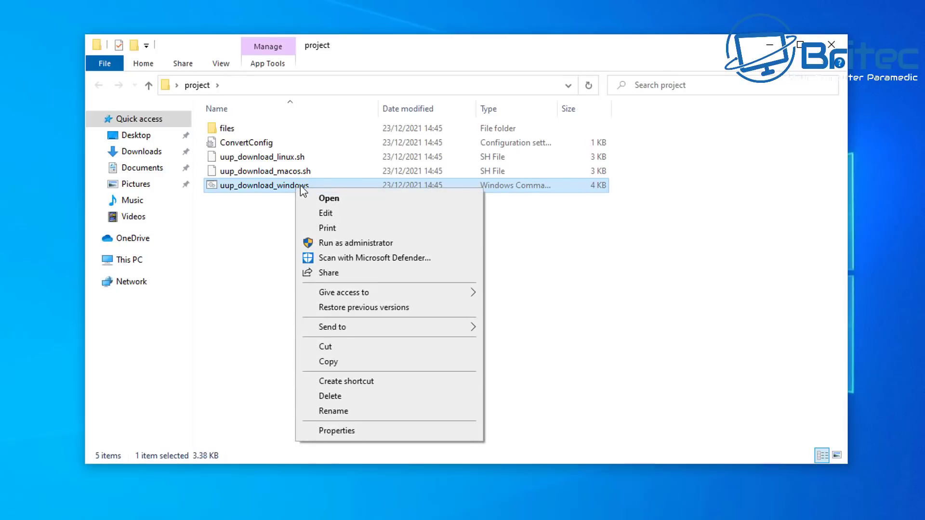
left_click(359, 244)
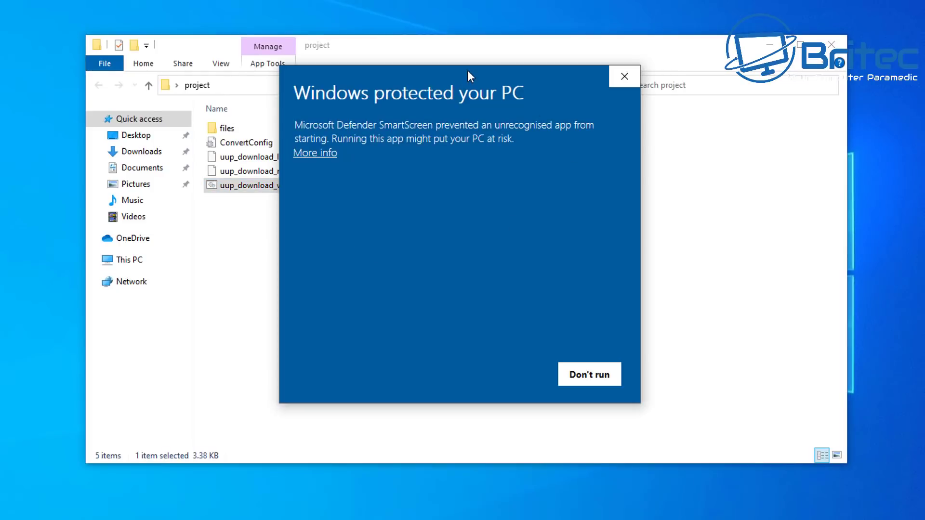
- Get past the SmartScreen unknown-publisher warning with More info and Run anyway
left_click_drag(471, 76, 476, 106)
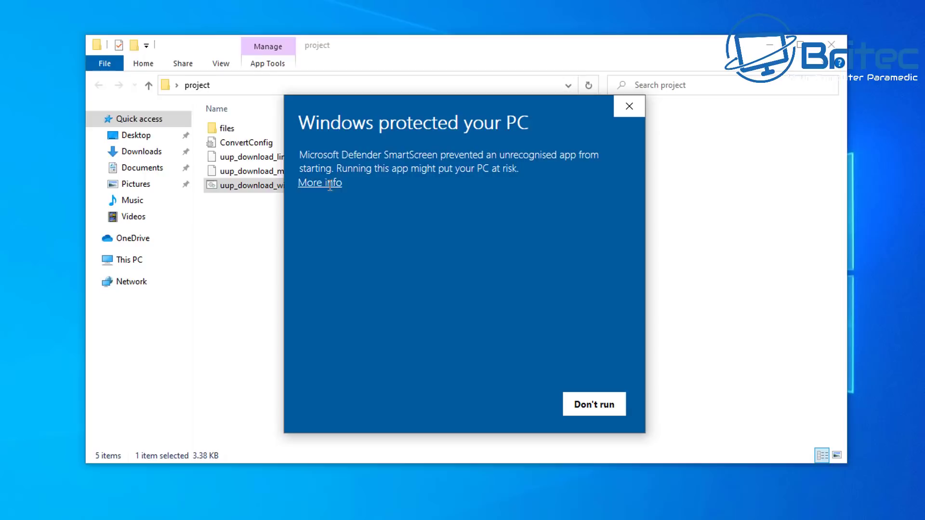
left_click(330, 184)
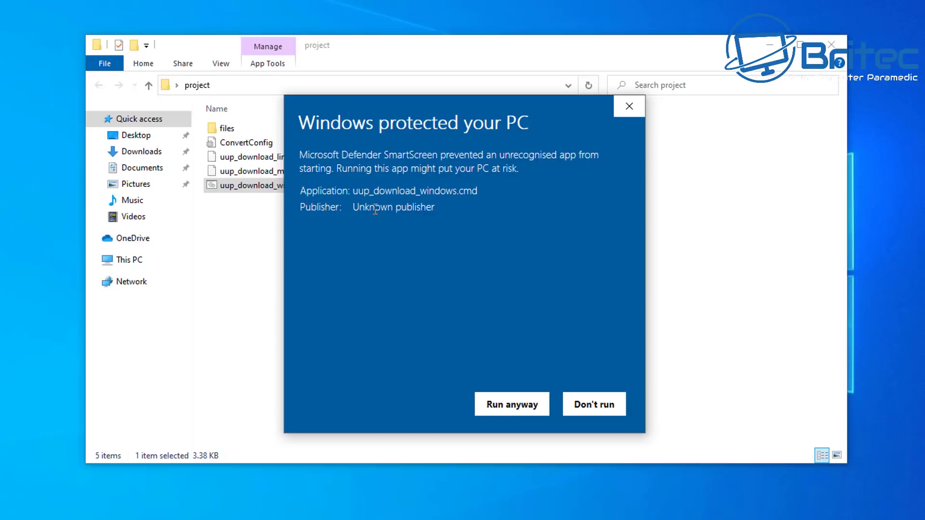
left_click_drag(357, 208, 438, 208)
left_click(406, 236)
left_click(509, 407)
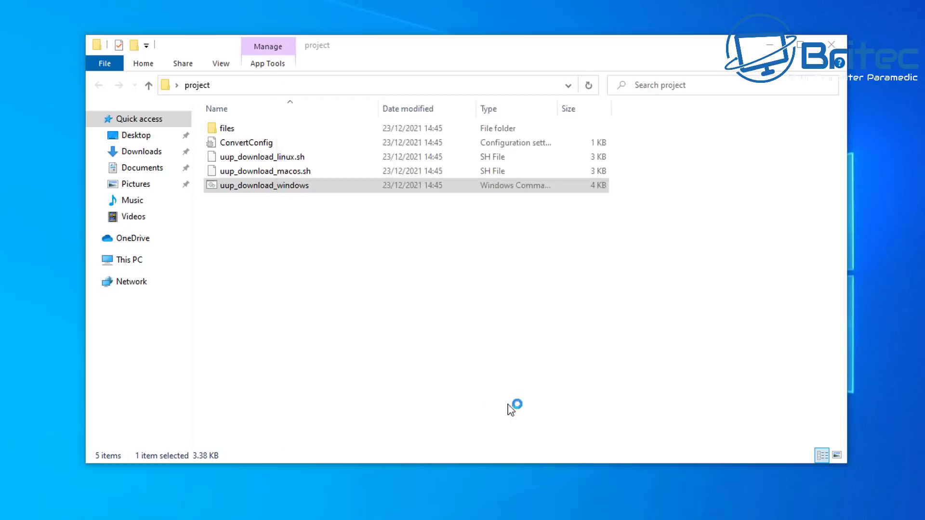
- Approve the UAC prompt, centre the console, and minimize the project folder window while the ISO builds
left_click(394, 335)
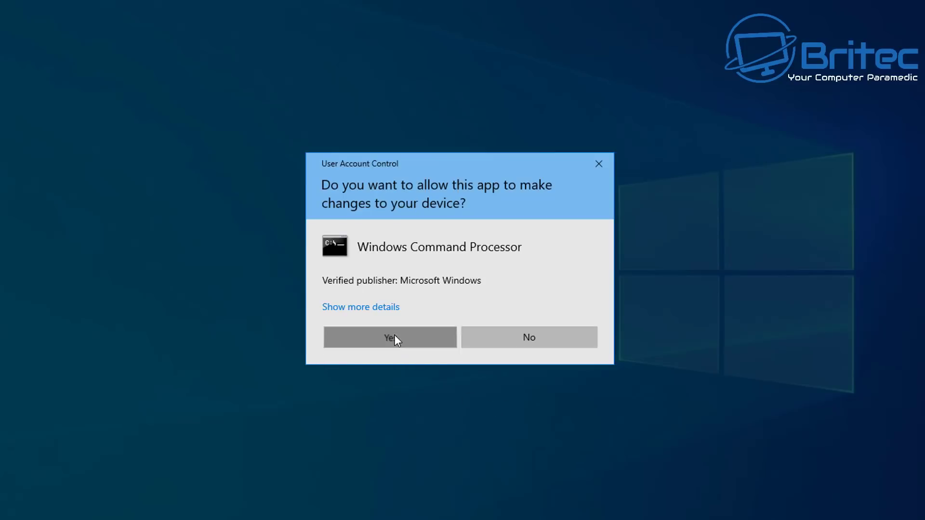
left_click_drag(271, 27, 487, 107)
left_click(713, 72)
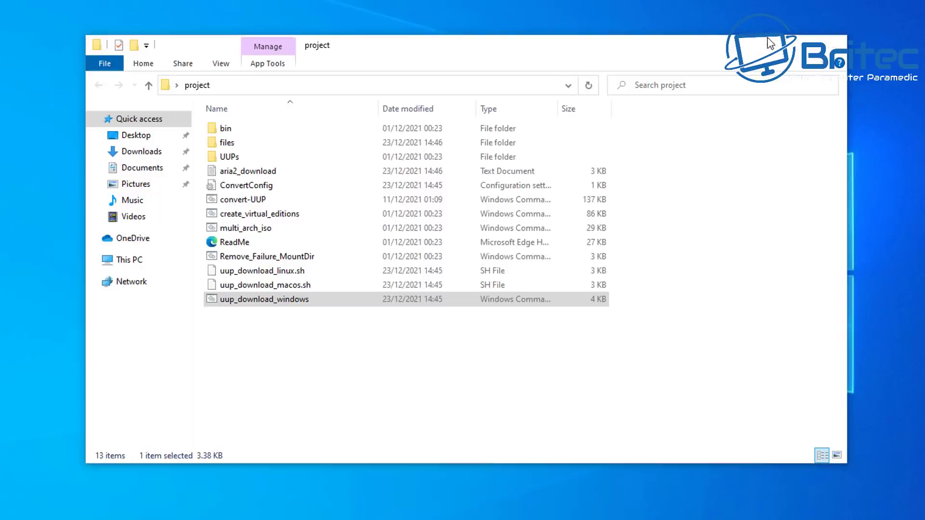
left_click(770, 44)
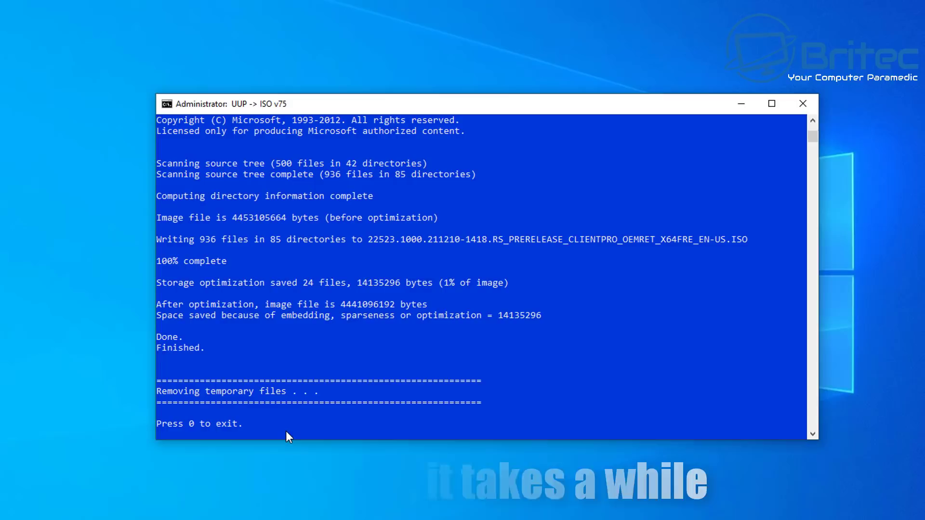
- Exit the finished console, then mount the 22523 ISO from the project folder as drive E:
key("0")
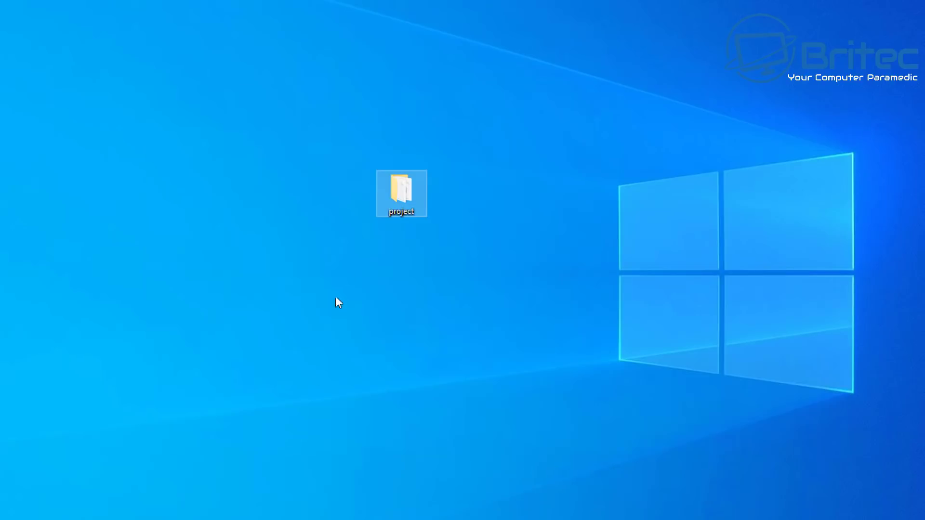
double_click(401, 198)
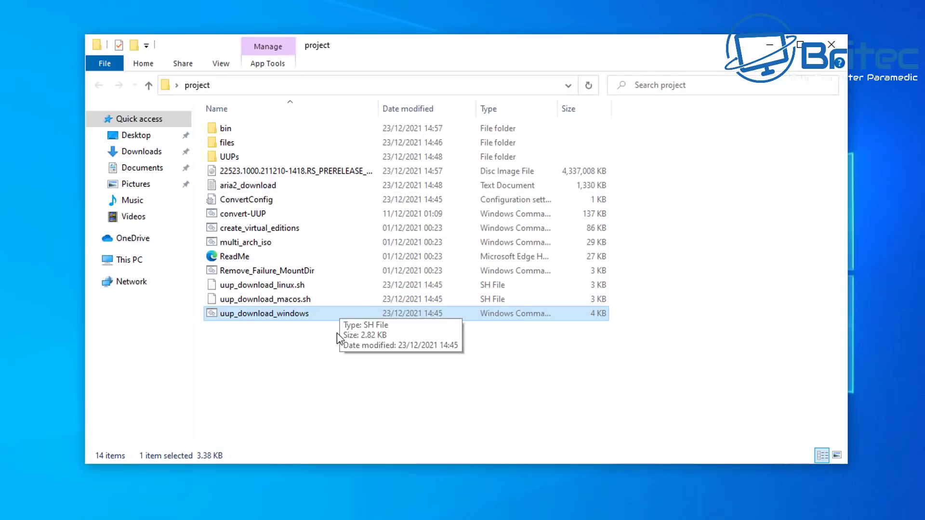
left_click(253, 174)
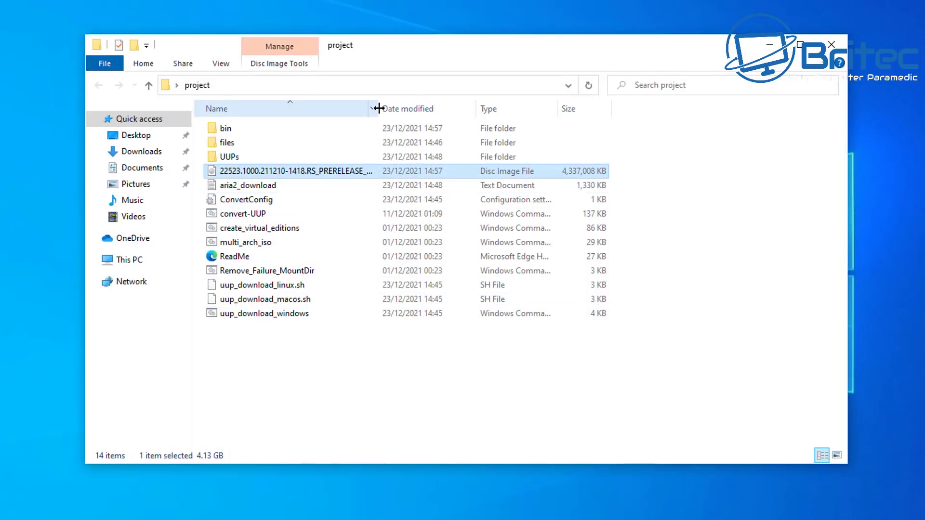
left_click_drag(379, 109, 509, 112)
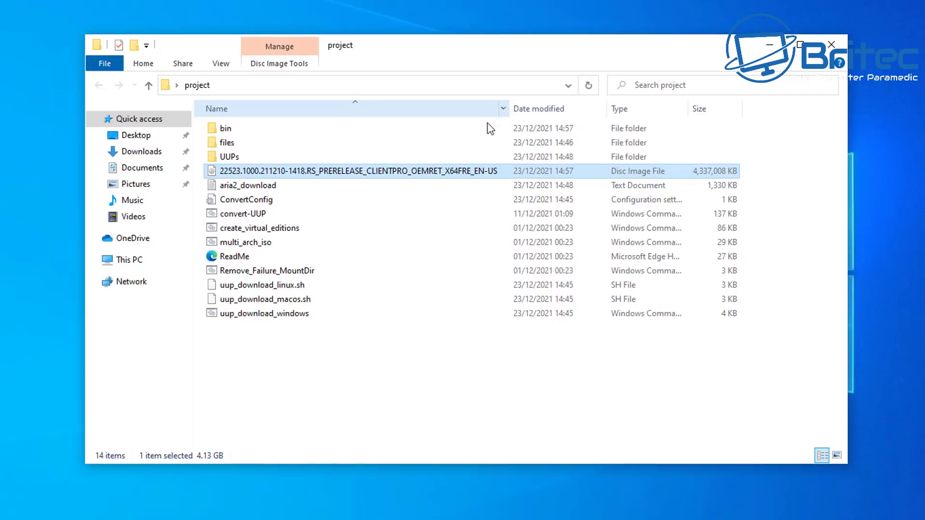
right_click(287, 174)
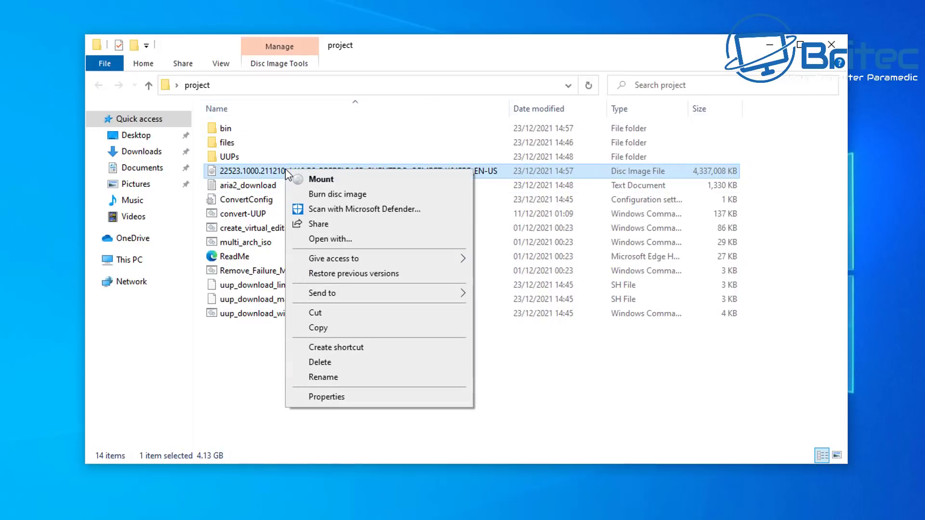
left_click(321, 181)
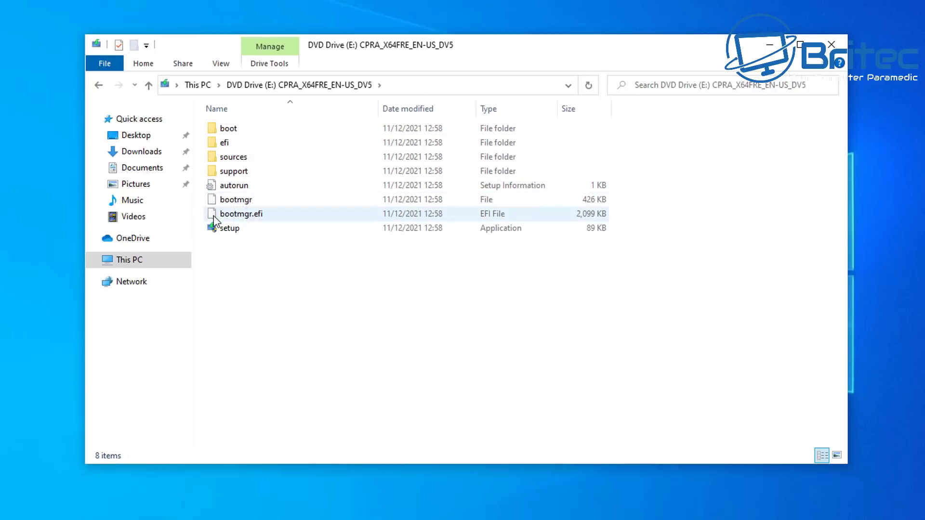
left_click(99, 86)
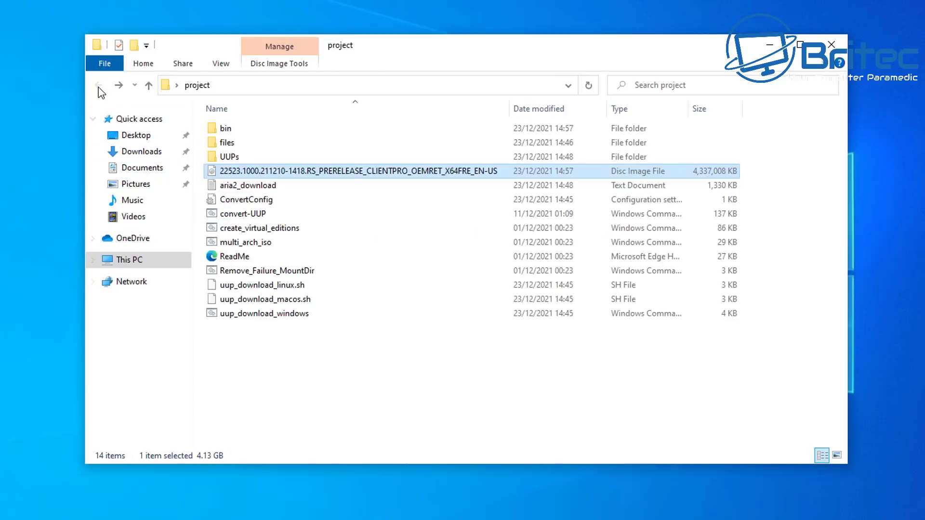
- Download Rufus 3.17 Portable from the Rufus website
left_click(837, 47)
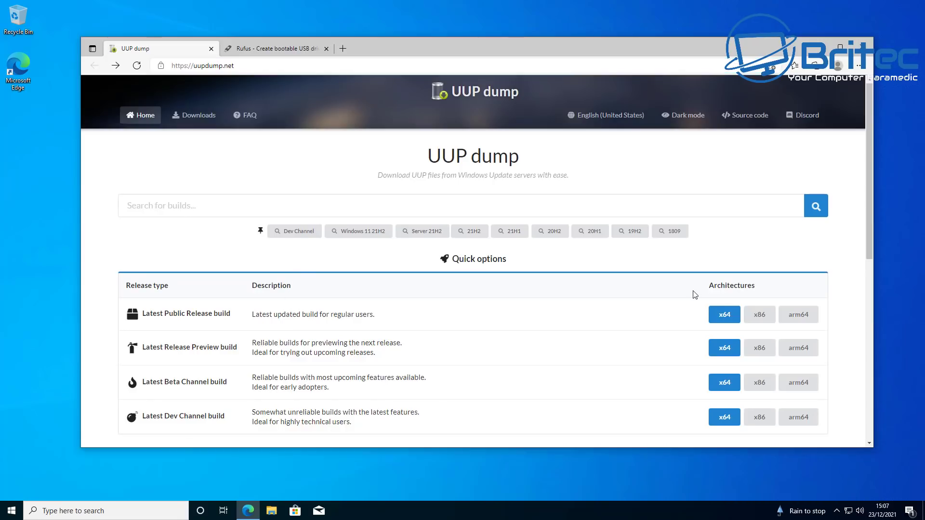
left_click(271, 50)
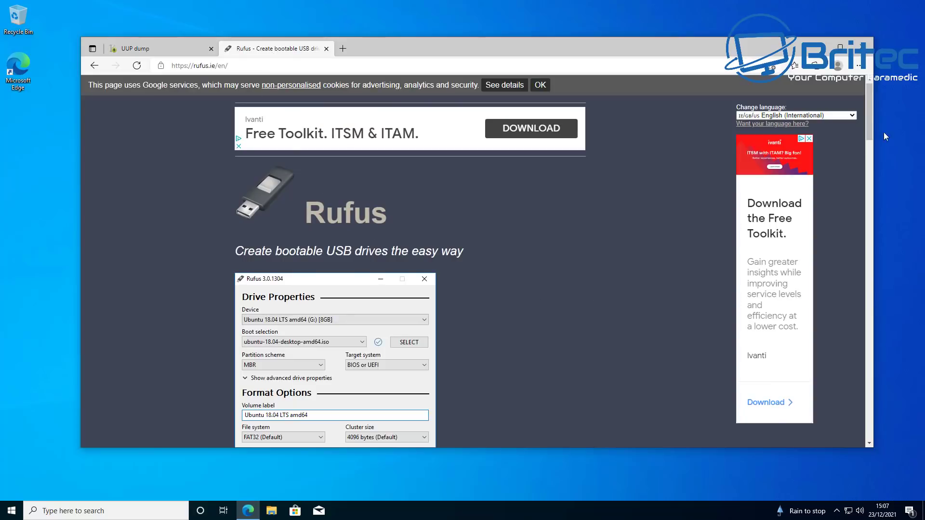
left_click_drag(870, 111, 889, 206)
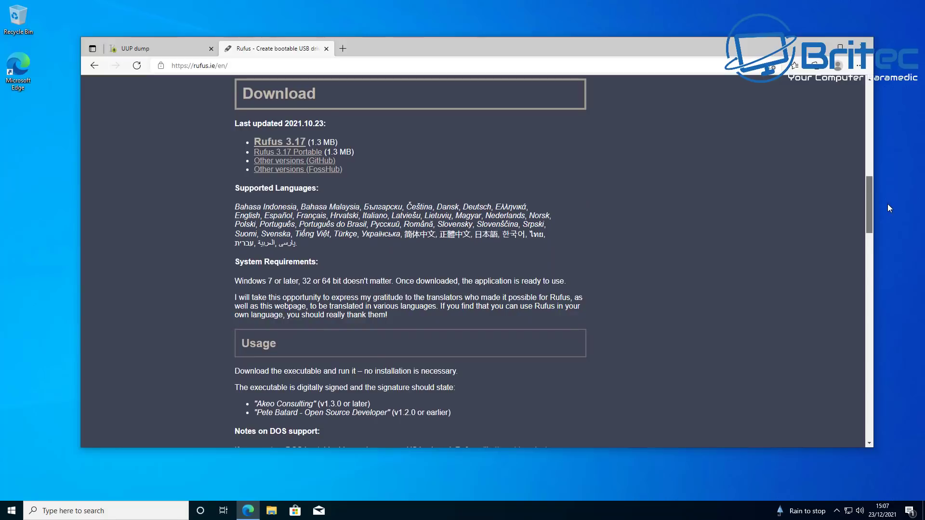
left_click(312, 155)
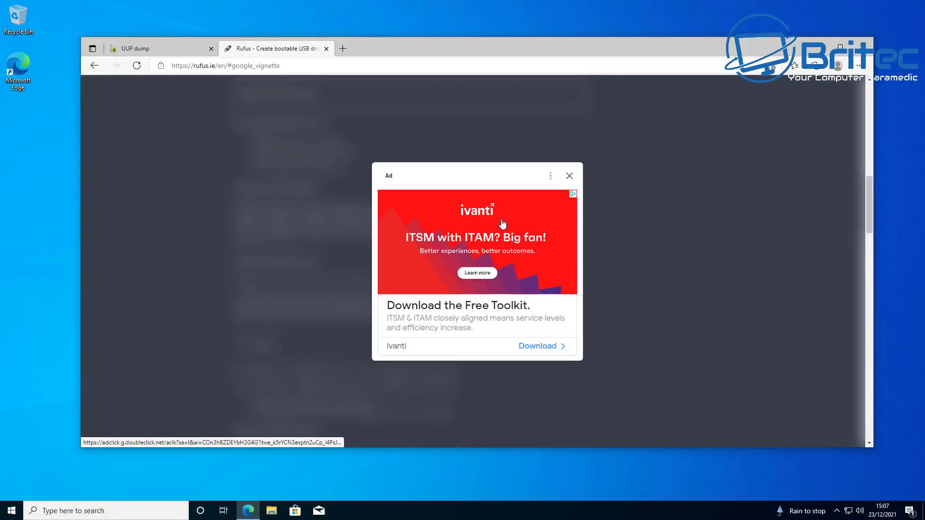
- Run the downloaded rufus-3.17p.exe with administrator approval and minimize Edge
left_click(570, 176)
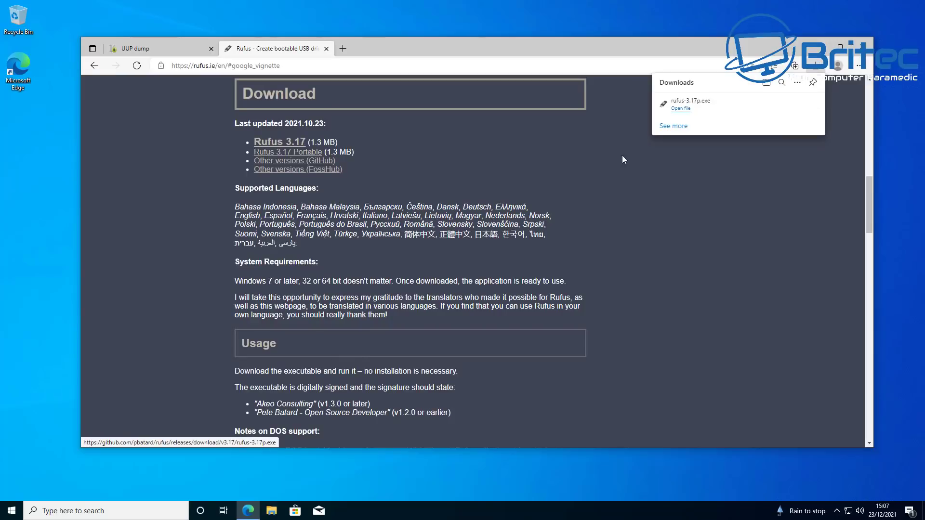
left_click(679, 109)
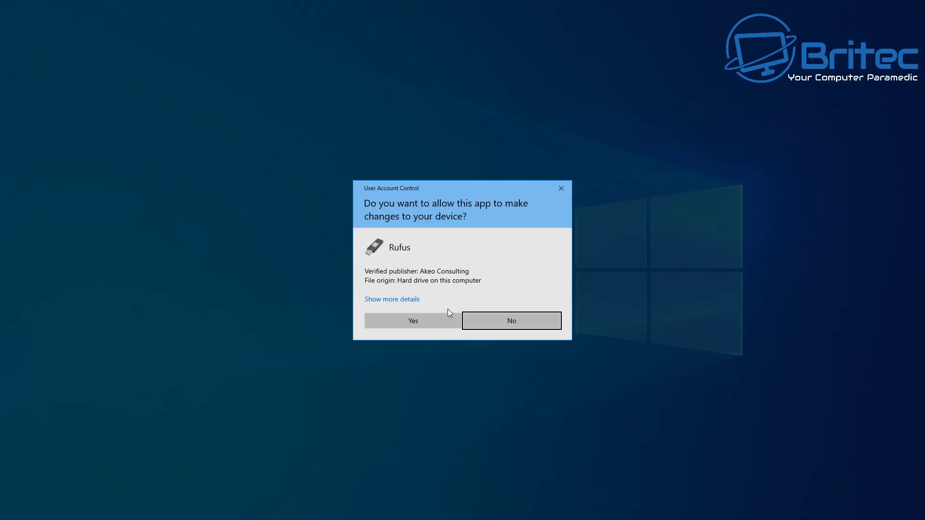
left_click(434, 323)
left_click(817, 49)
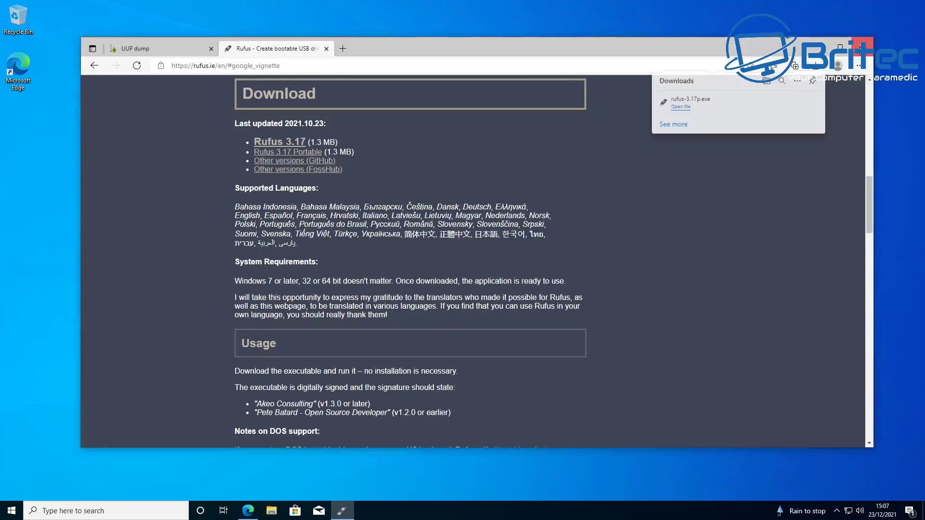
- Answer No to Rufus's automatic update check prompt
left_click(538, 266)
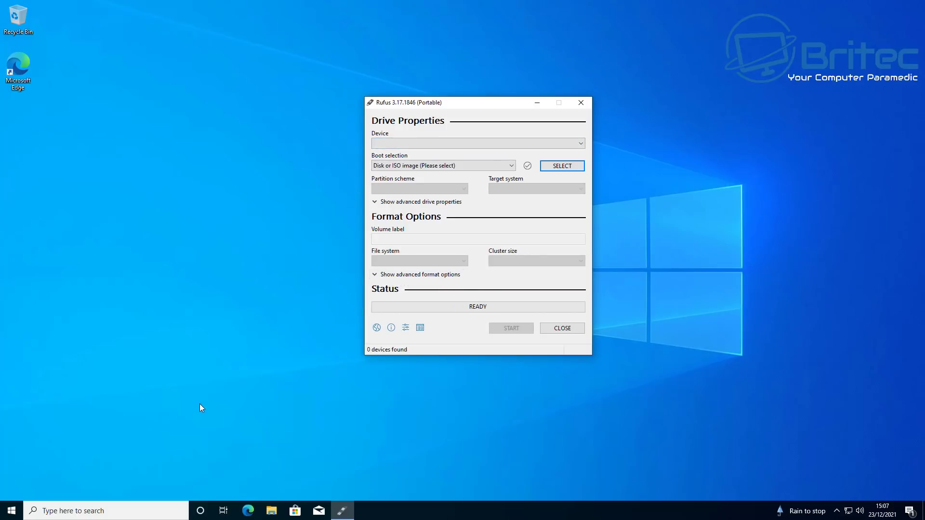
- Close the Rufus 3.17 Portable window
left_click(583, 103)
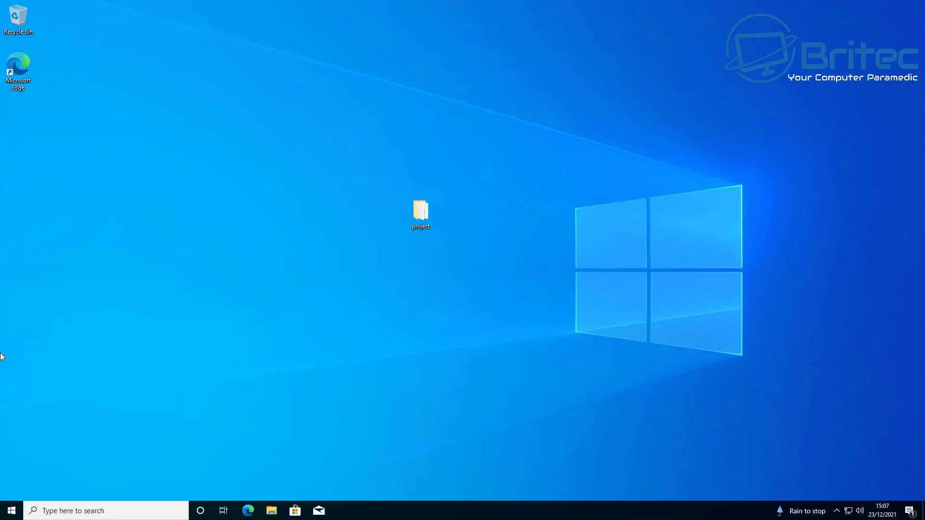